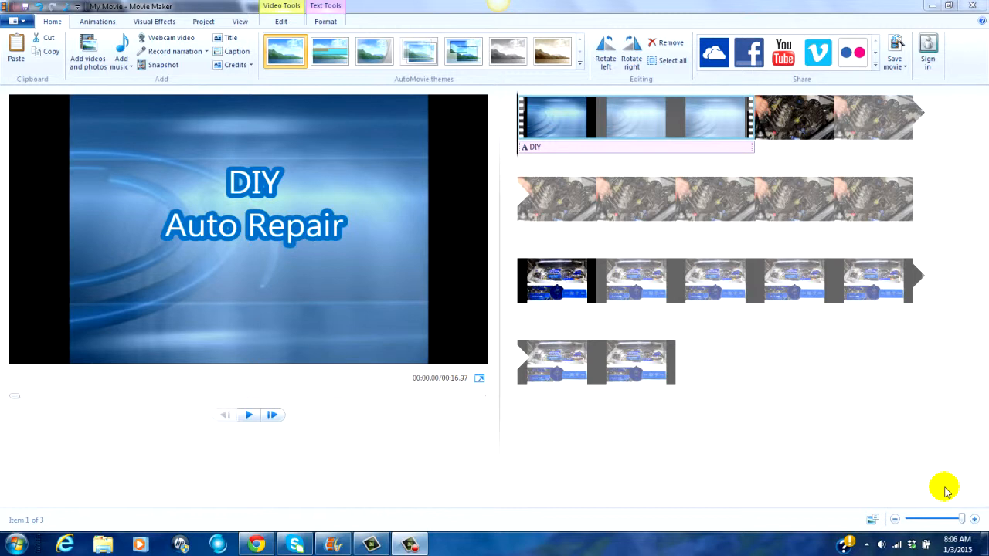
Set the DIY Auto Repair caption's outline color to blue and its outline size to Extra Thick.
left_click(612, 147)
left_click(614, 149)
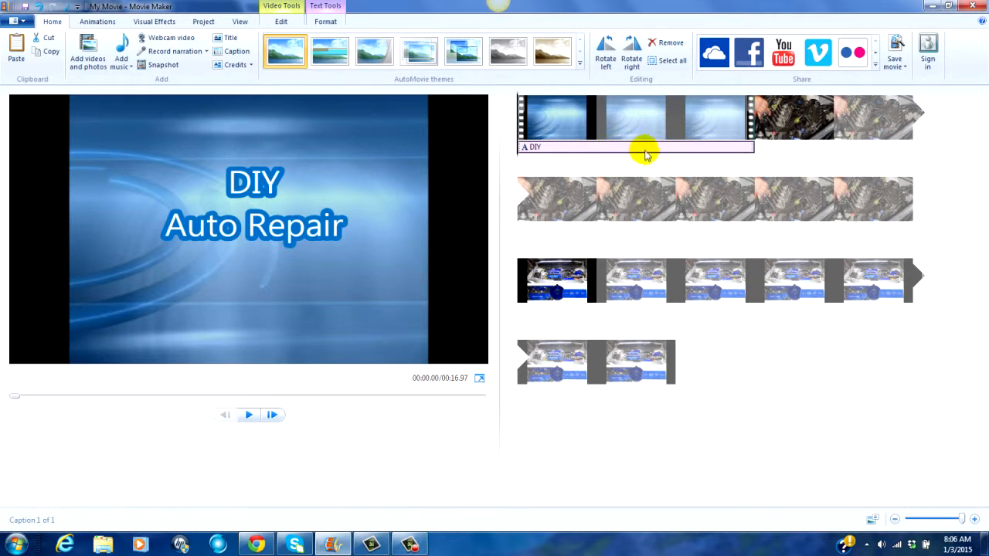
left_click(648, 151)
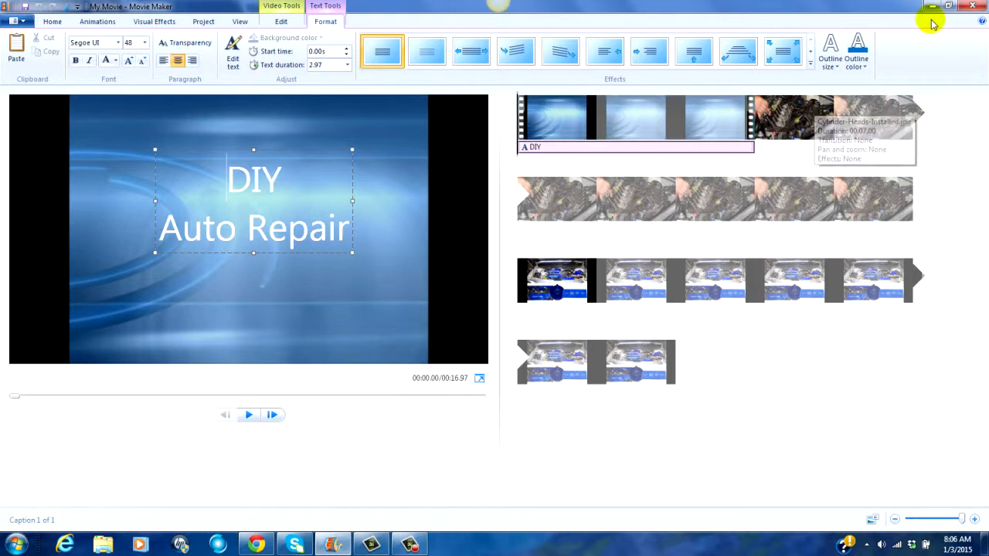
left_click(864, 68)
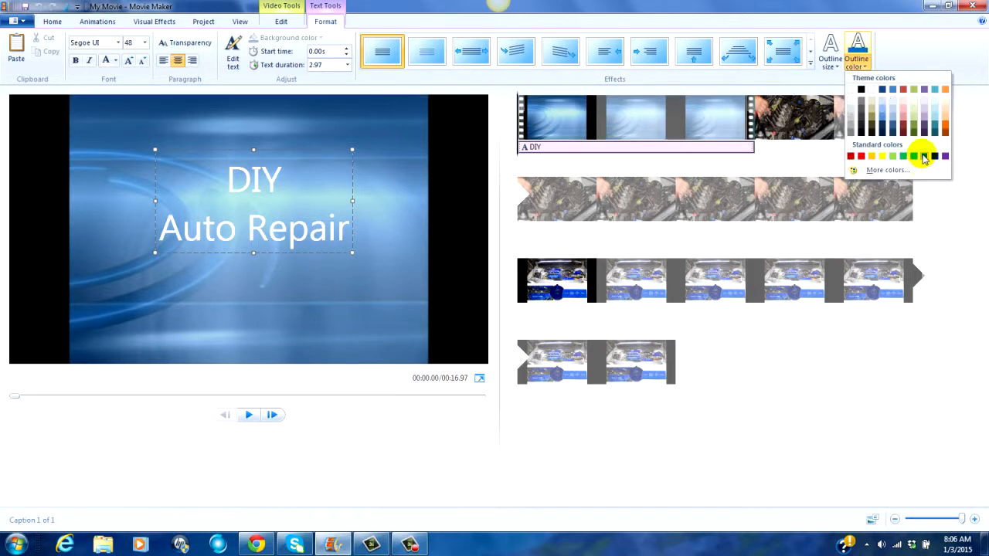
left_click(924, 156)
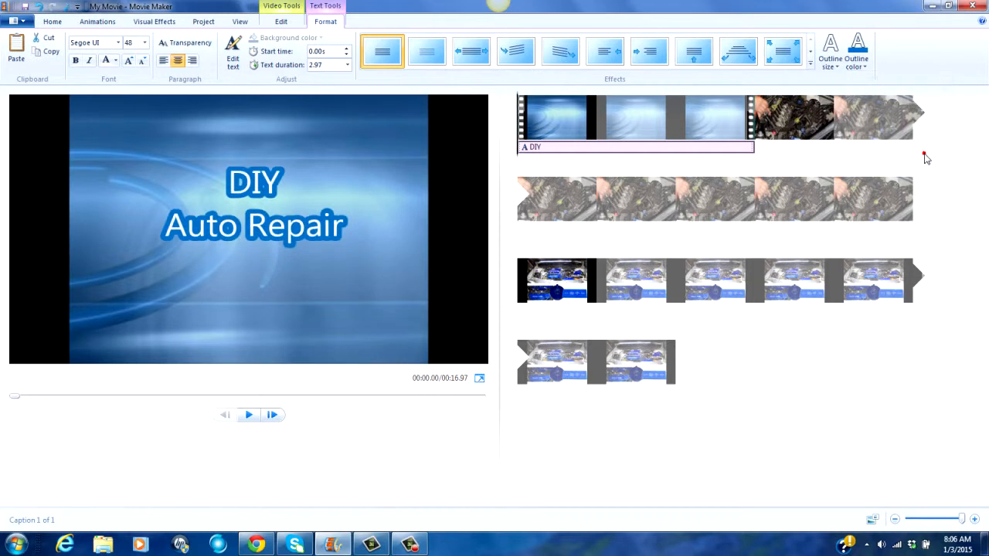
left_click(840, 68)
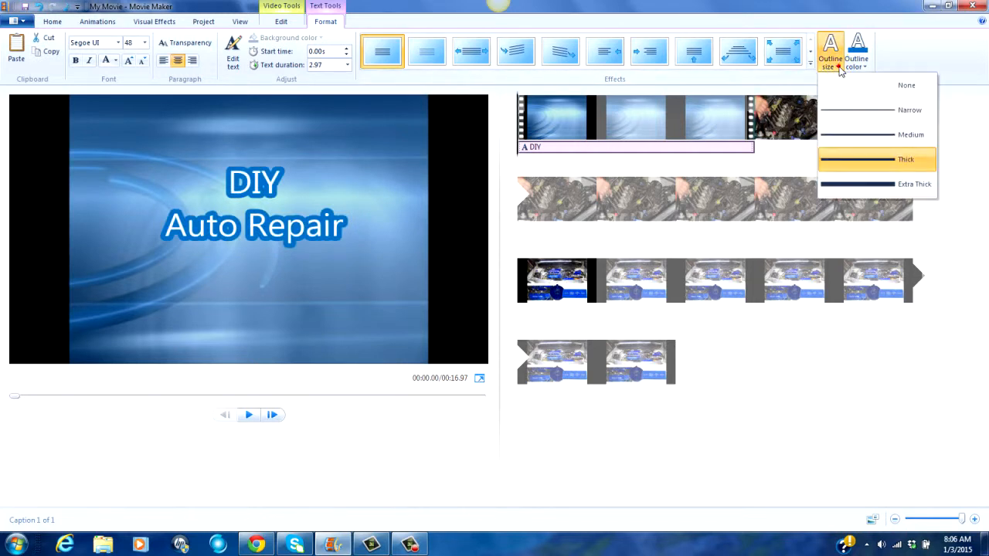
left_click(859, 188)
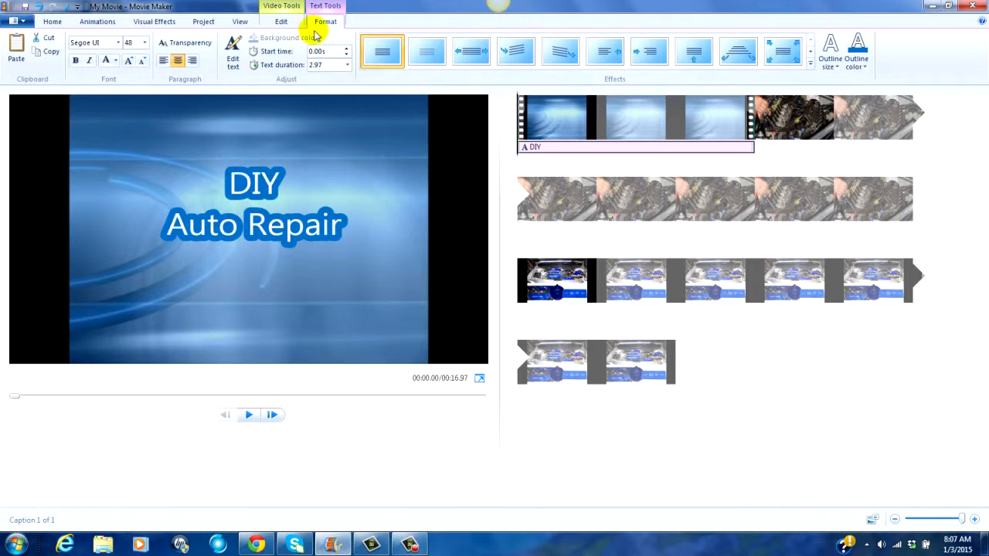
left_click(53, 21)
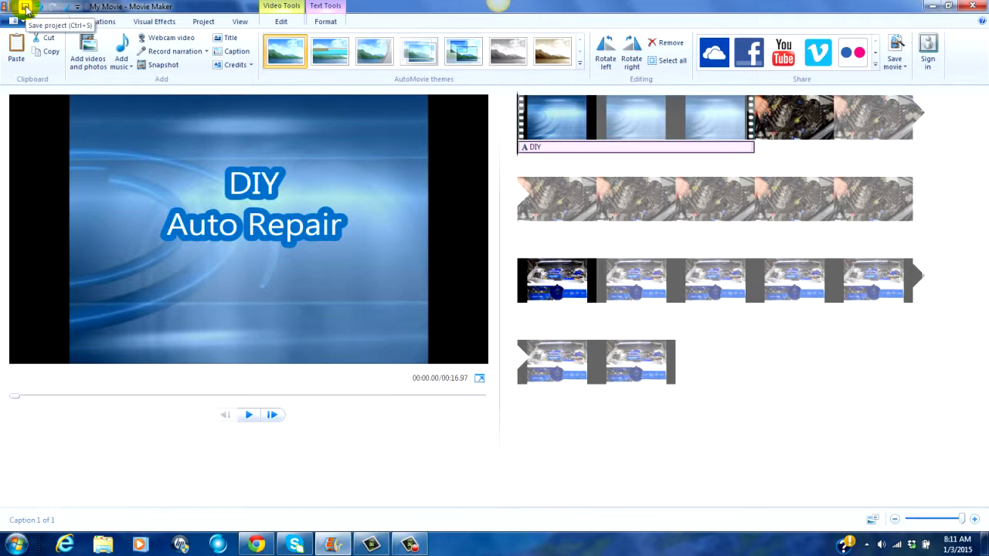
left_click(26, 8)
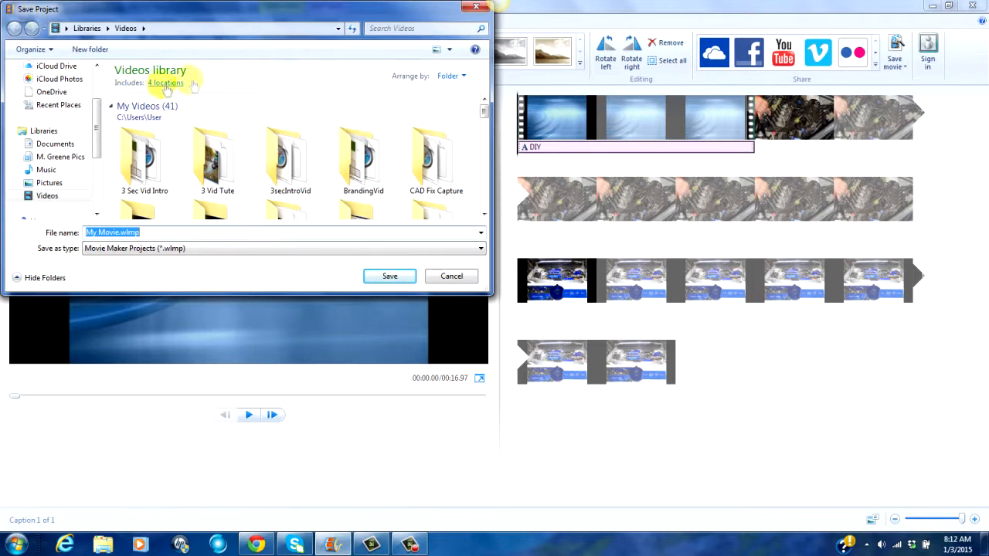
left_click(451, 277)
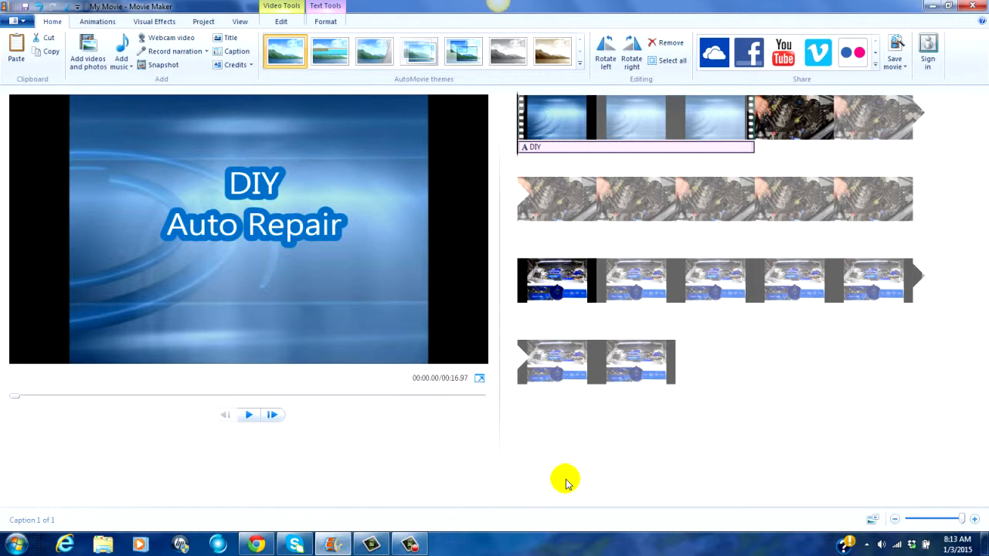
Save the project in the Videos library as "WMM Save & Rnder Tute 1".
key("ctrl+s")
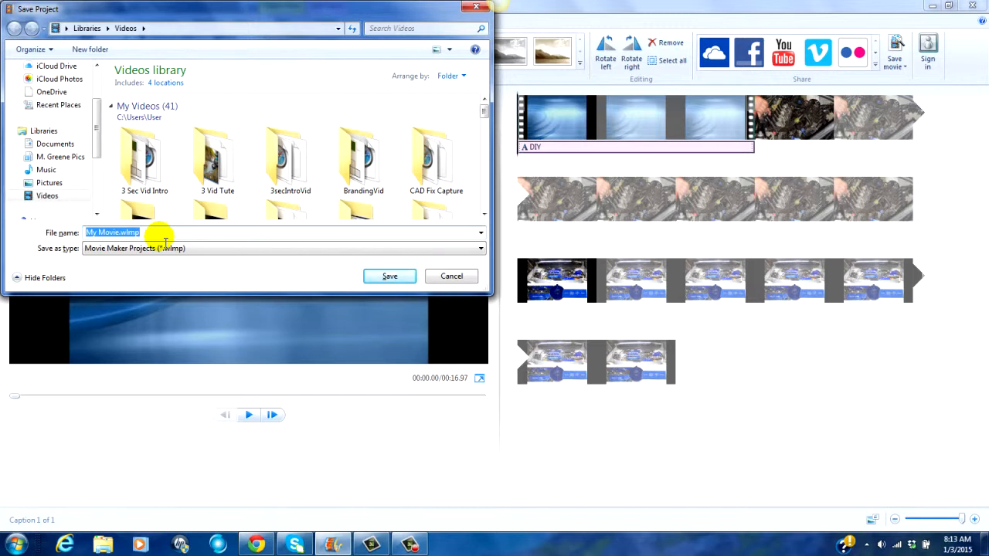
type("WMM")
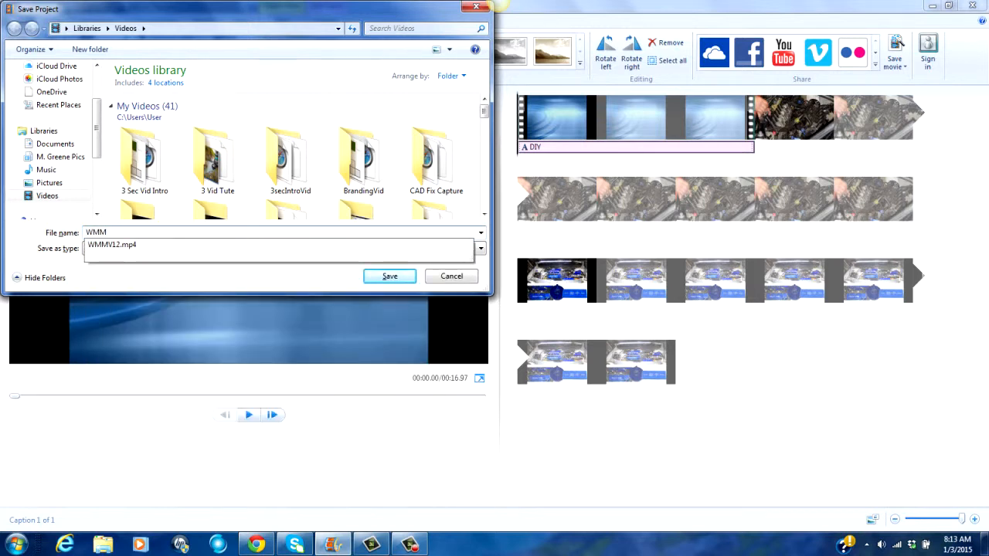
type(" Save")
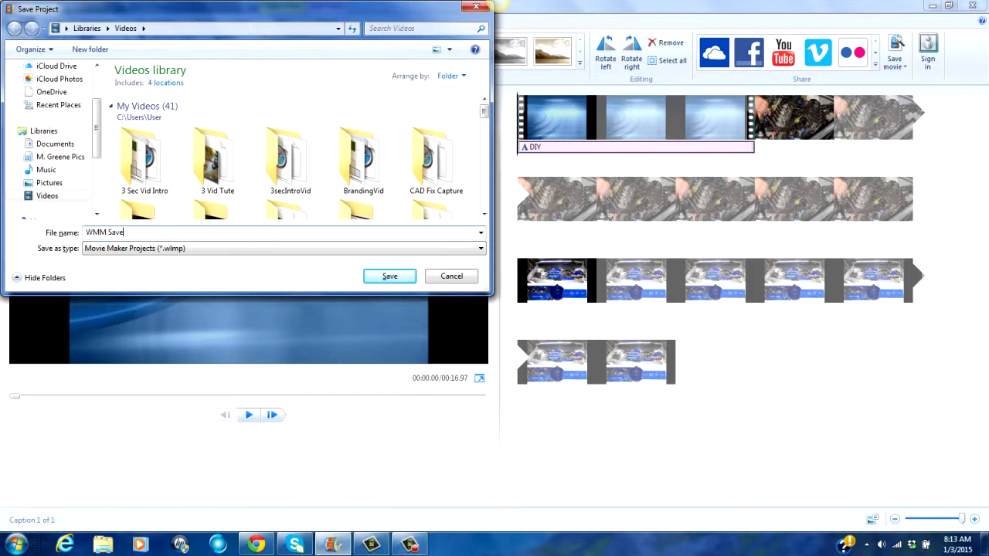
type(" & Rnder Tute 1")
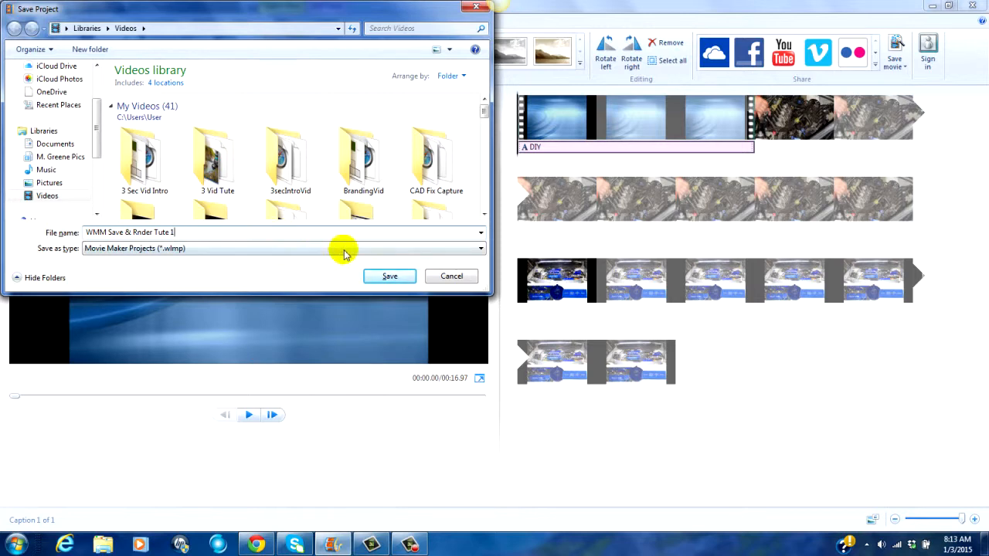
left_click(395, 281)
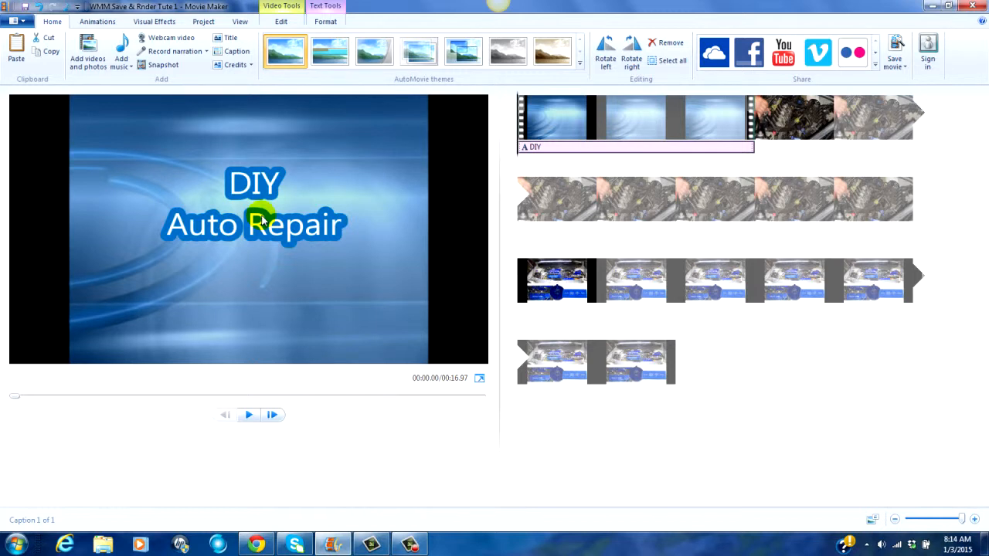
Preview the cylinder-heads photo and the blue engine photo from the storyboard.
left_click(811, 133)
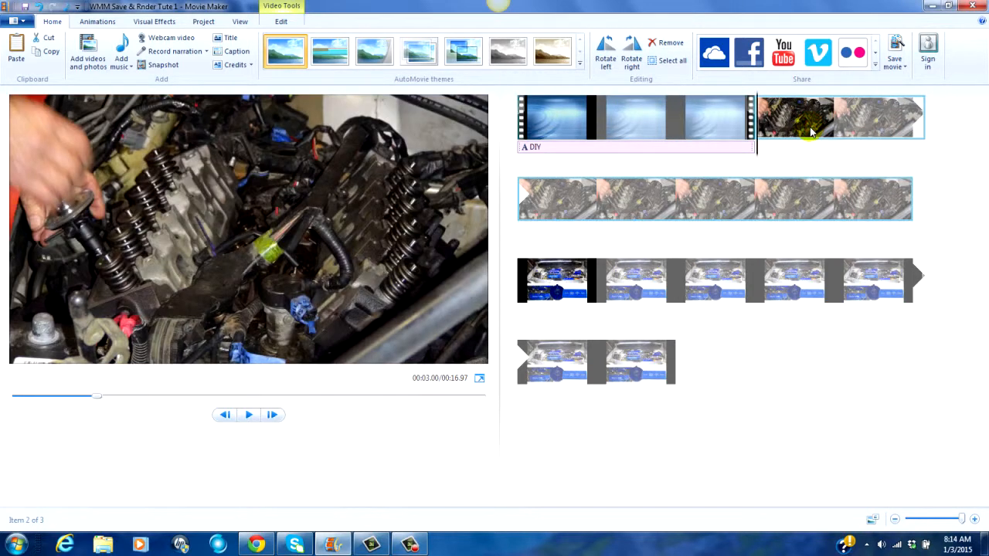
left_click(656, 292)
left_click(657, 295)
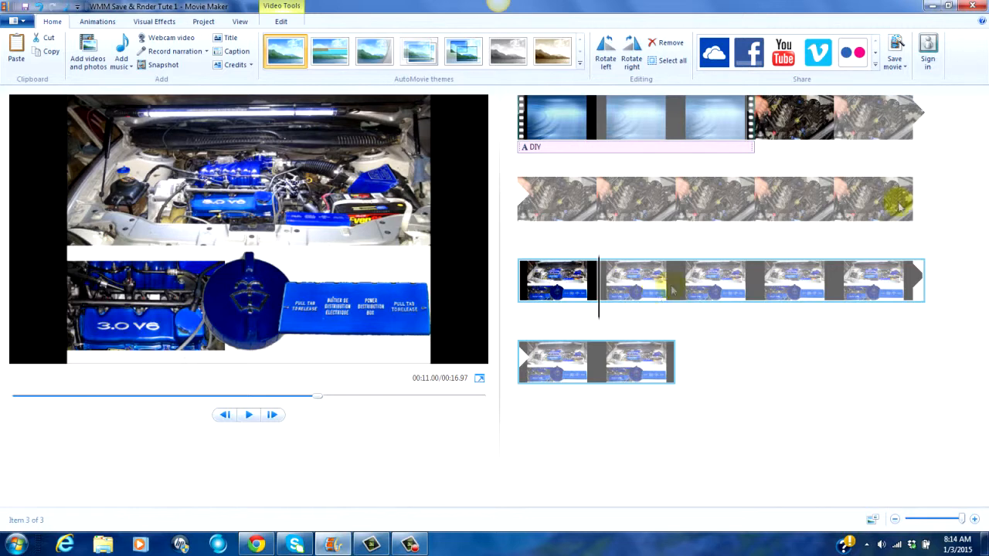
left_click(685, 118)
left_click(791, 132)
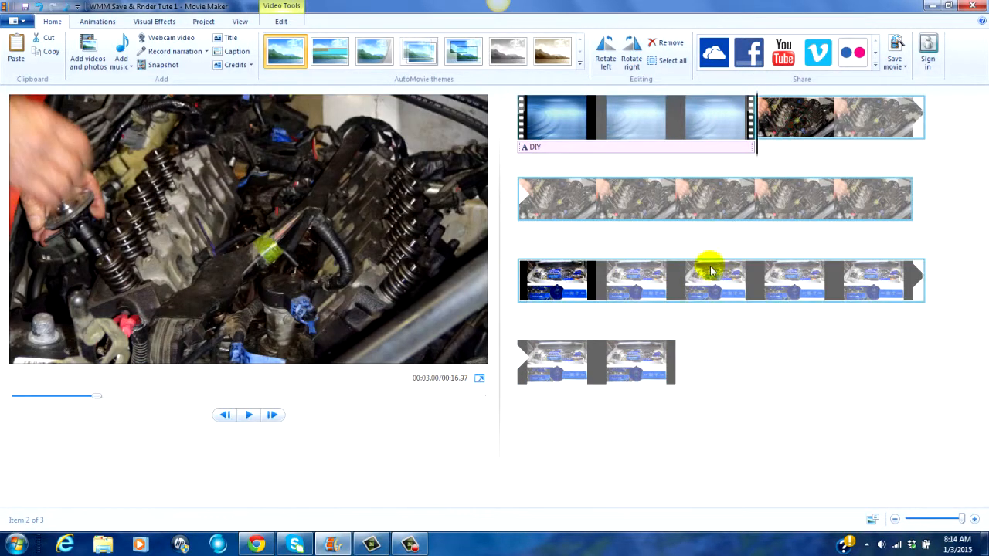
left_click(691, 301)
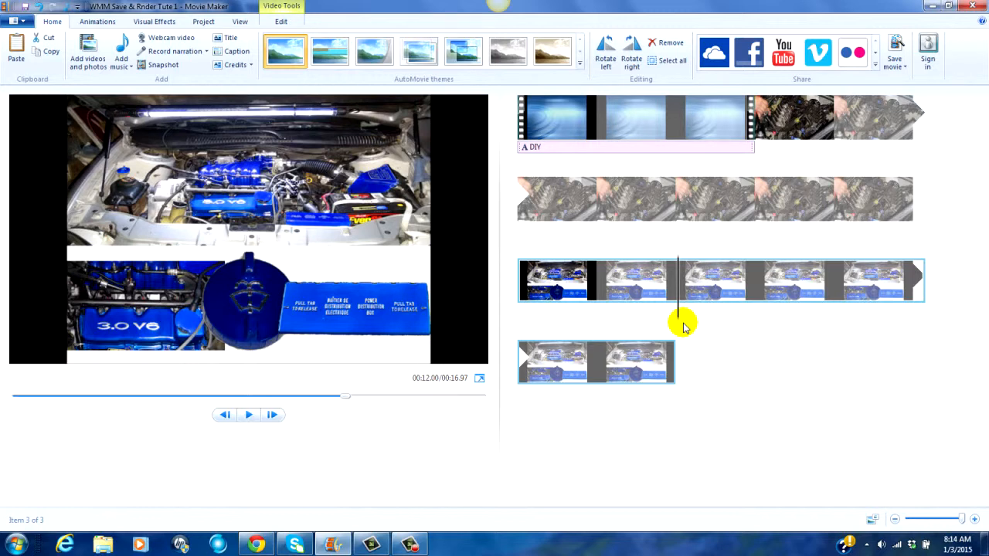
Look through the preset settings available for saving the movie.
left_click(907, 69)
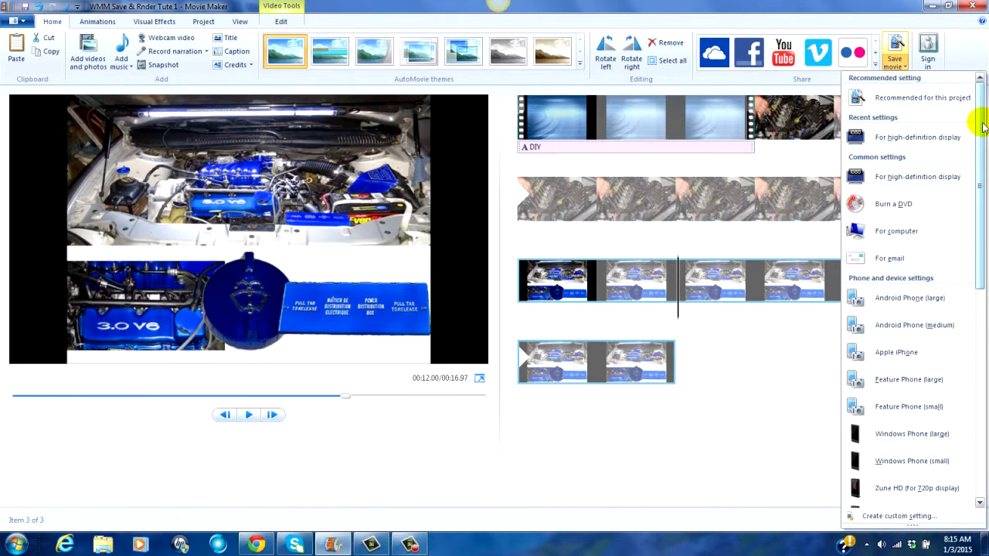
left_click_drag(982, 116, 983, 153)
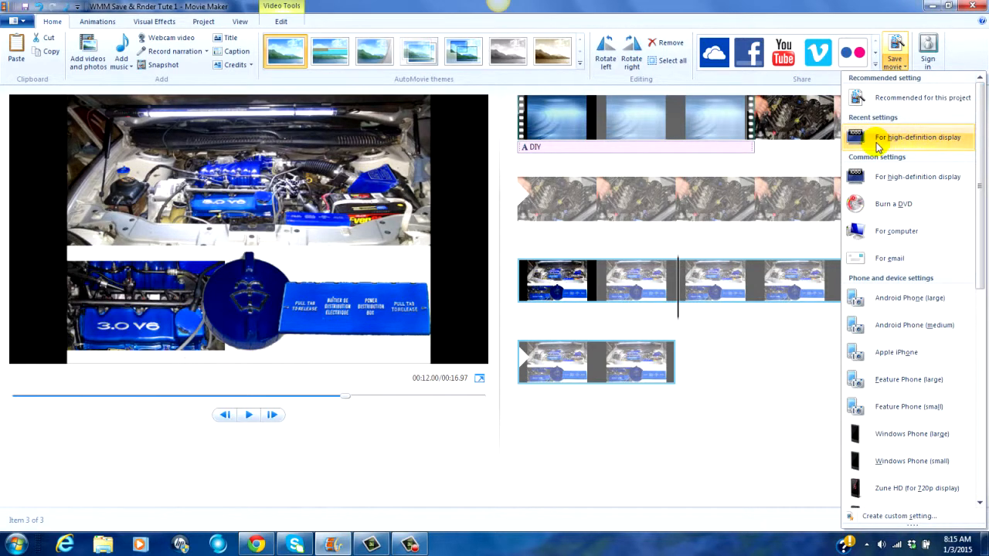
left_click(642, 7)
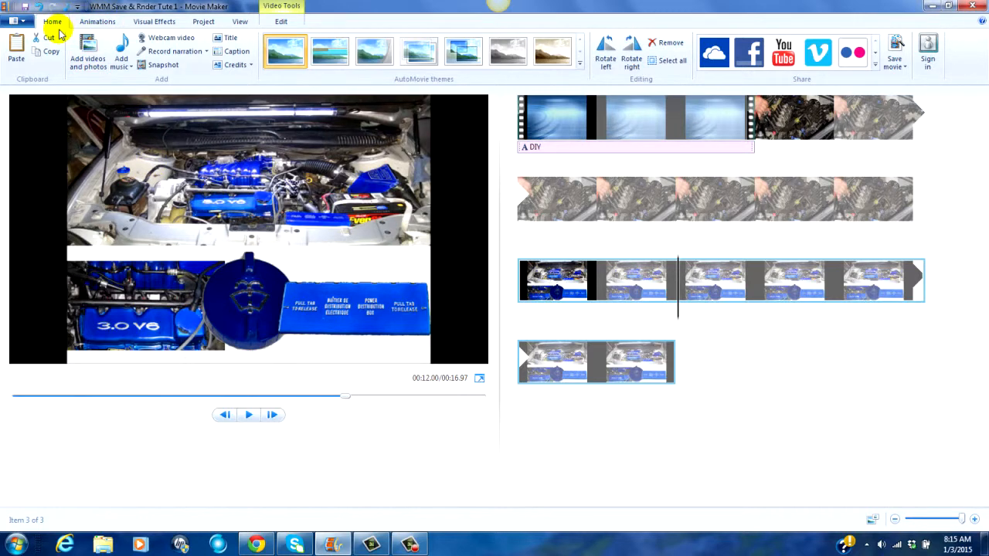
left_click(283, 21)
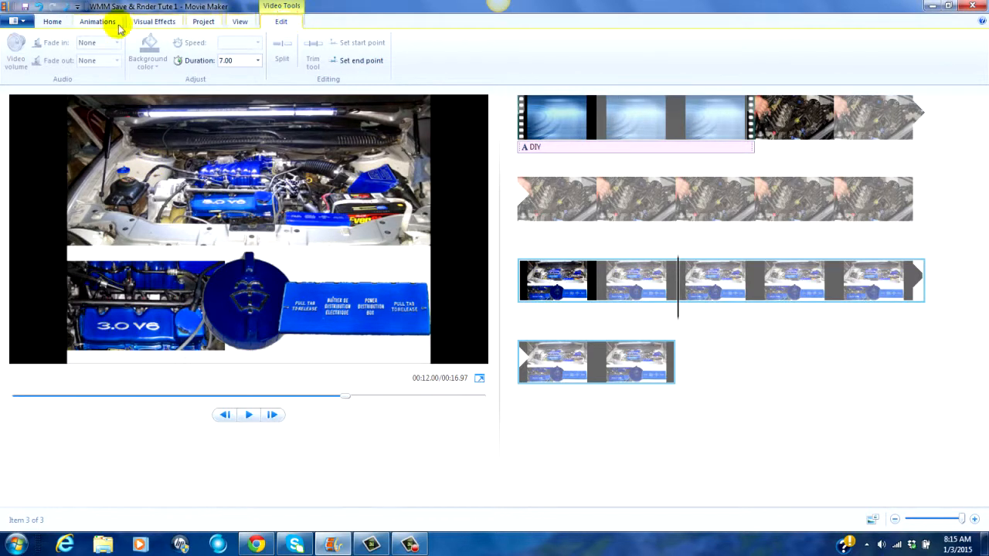
left_click(49, 21)
Set the project's aspect ratio to Standard (4:3) and preview it on the title clip and the cylinder-heads photo.
left_click(533, 139)
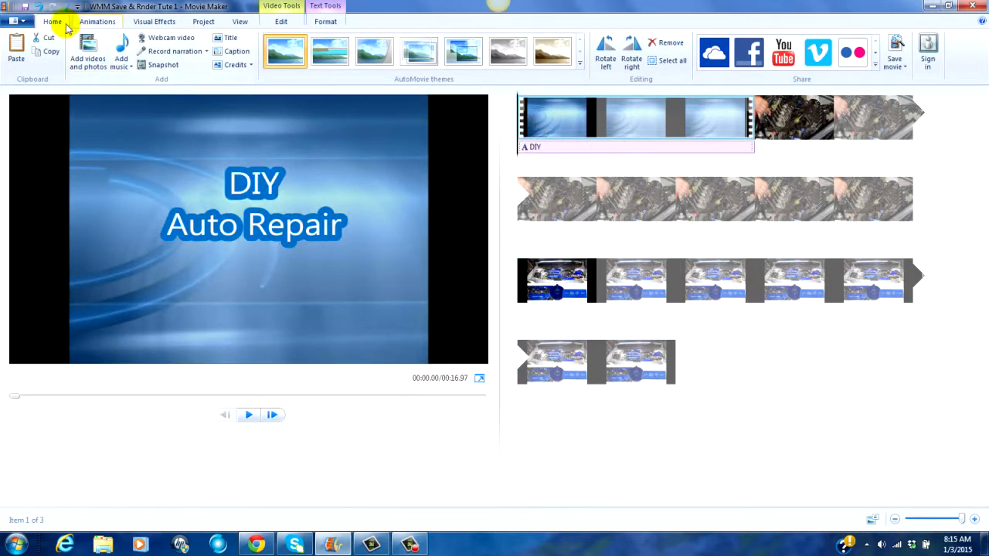
left_click(203, 24)
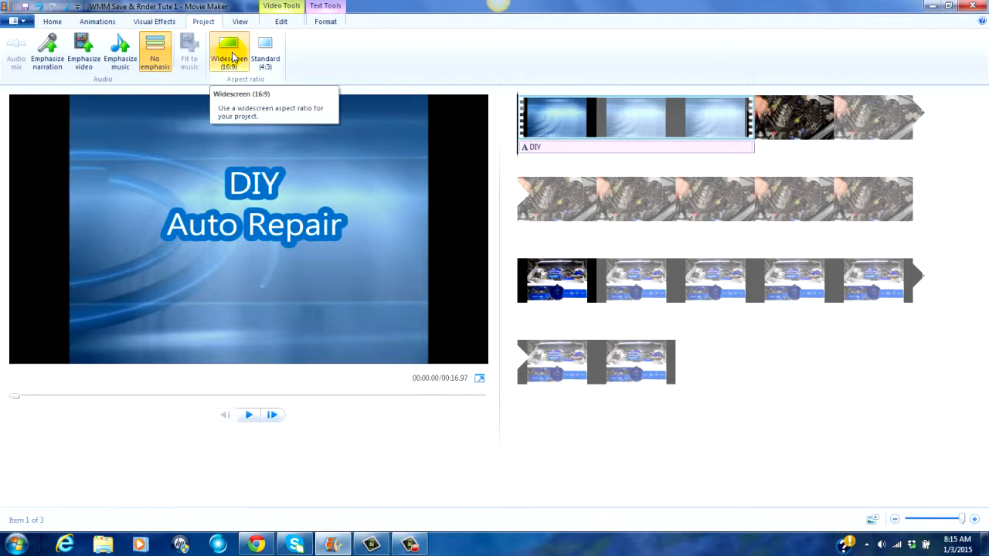
left_click(269, 54)
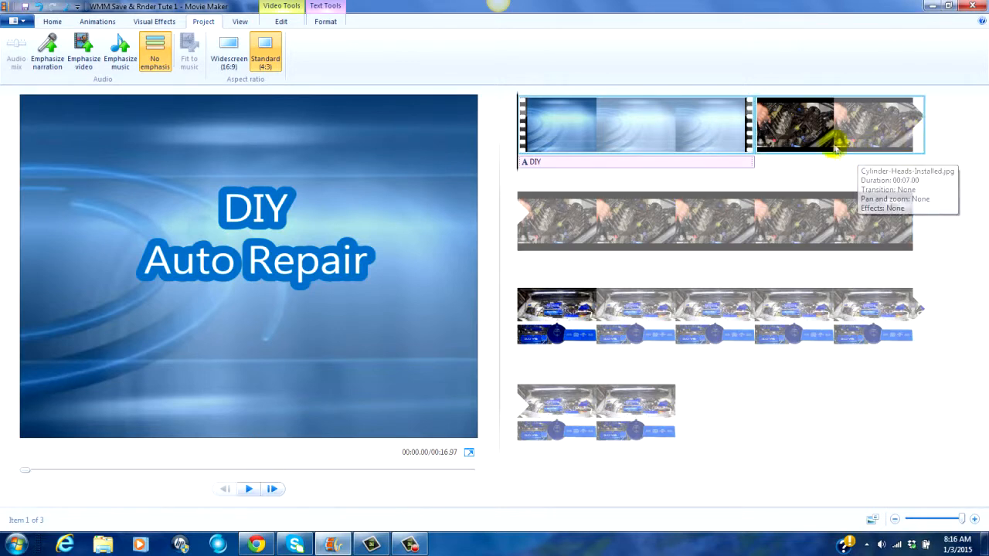
left_click(812, 143)
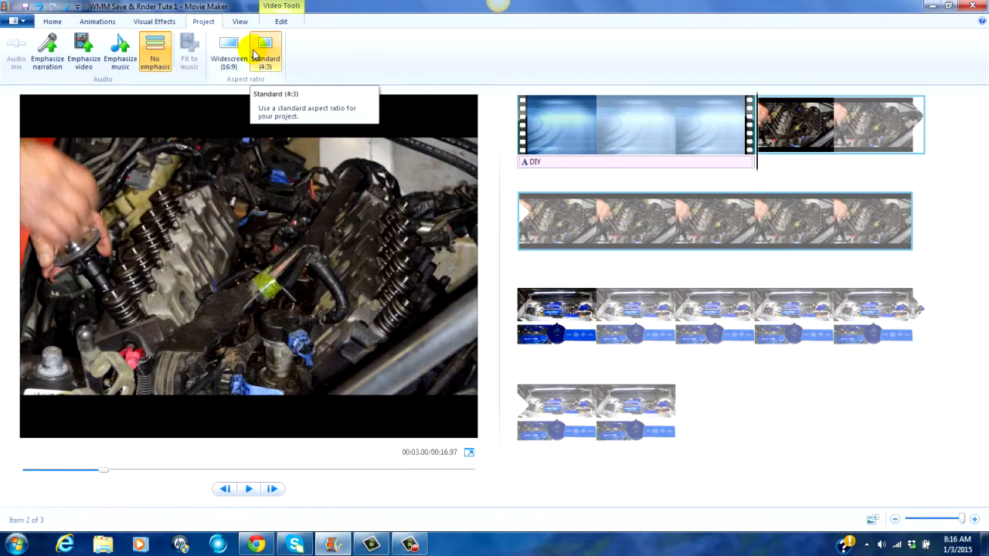
Compare Widescreen (16:9) and Standard (4:3) on the cylinder-heads photo, finishing with the project in Widescreen (16:9).
left_click(229, 52)
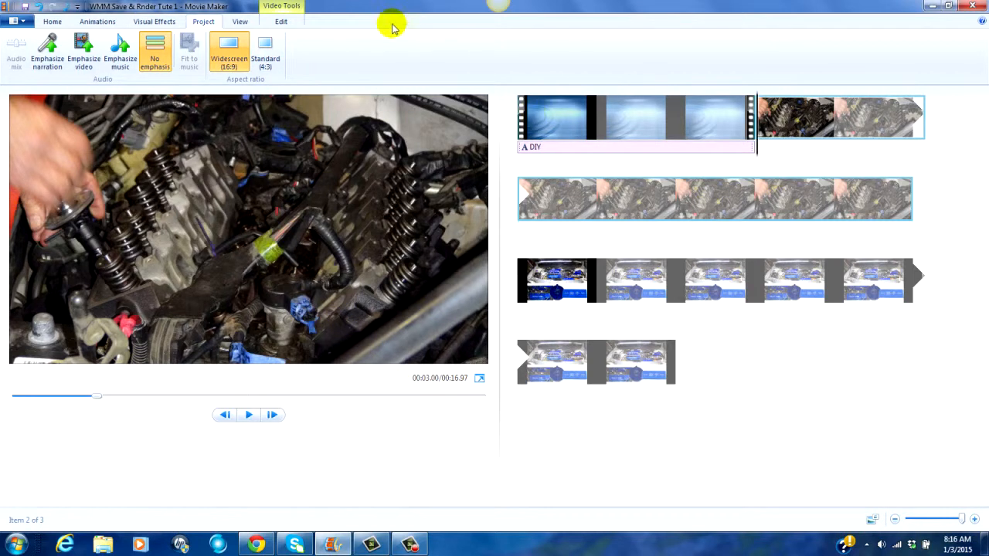
left_click(265, 49)
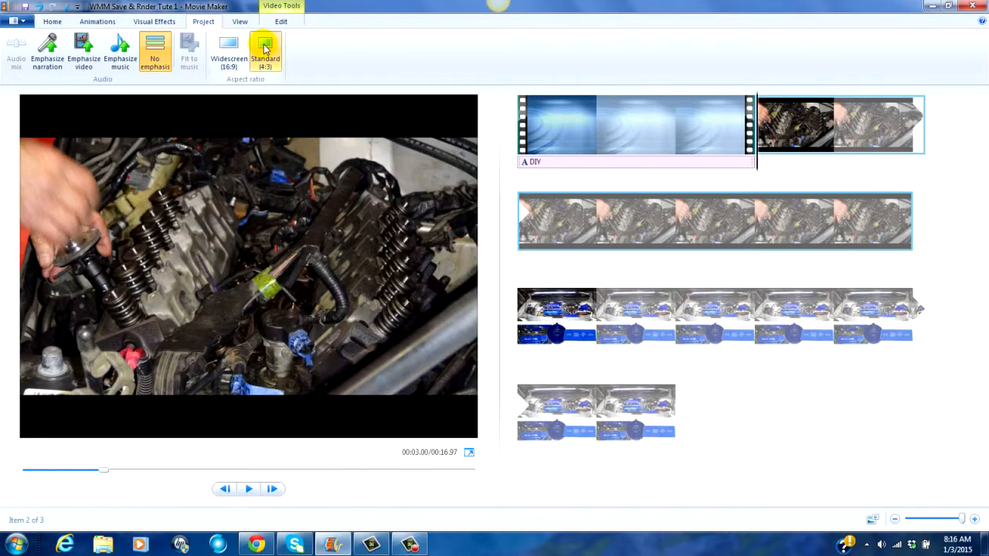
left_click(229, 47)
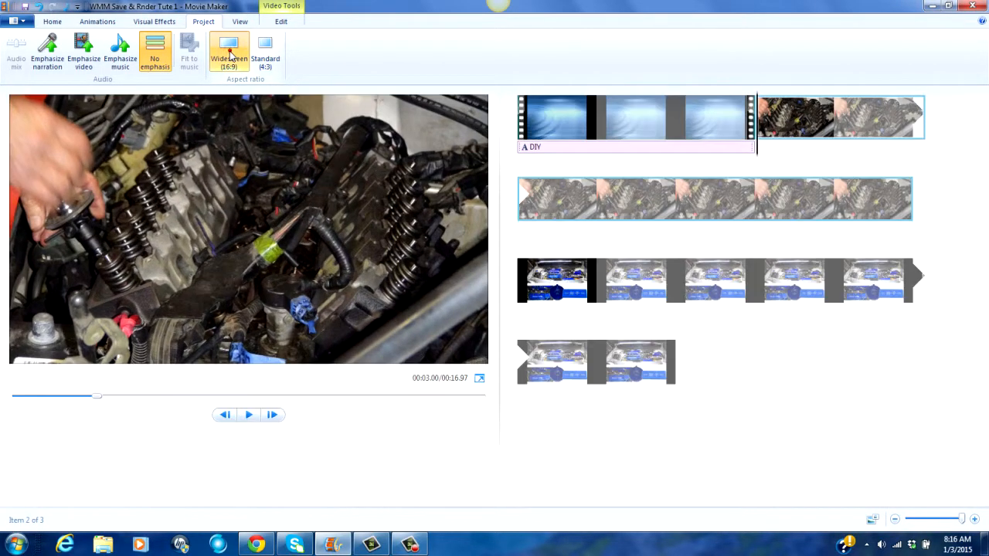
left_click(271, 53)
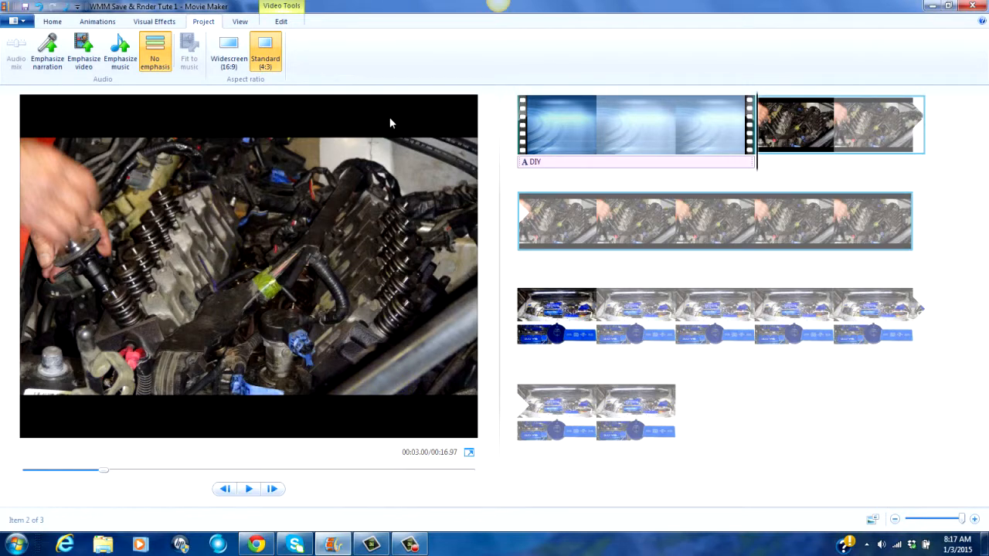
left_click(222, 51)
left_click(222, 51)
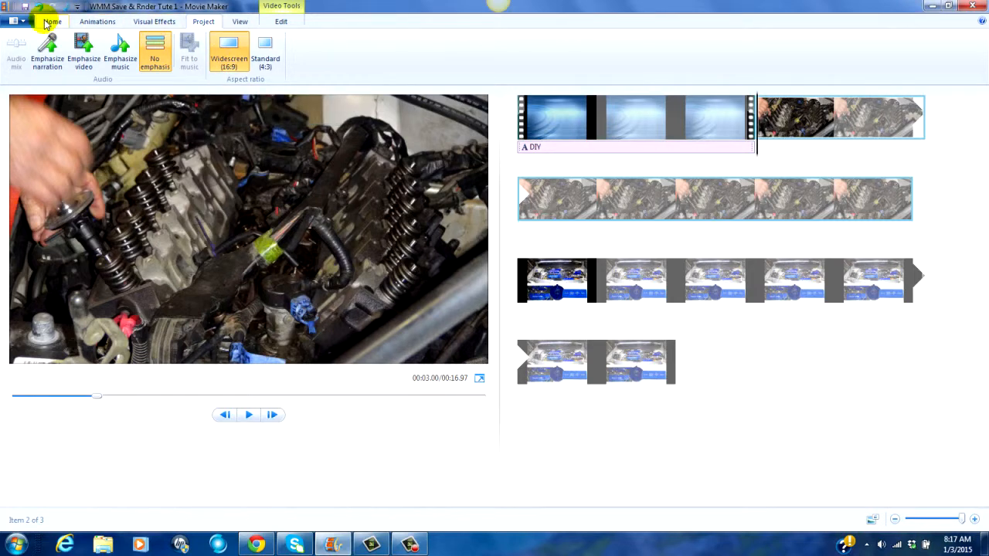
Review the services for publishing the movie on the web and the settings for saving it, including the high-definition display preset.
left_click(45, 22)
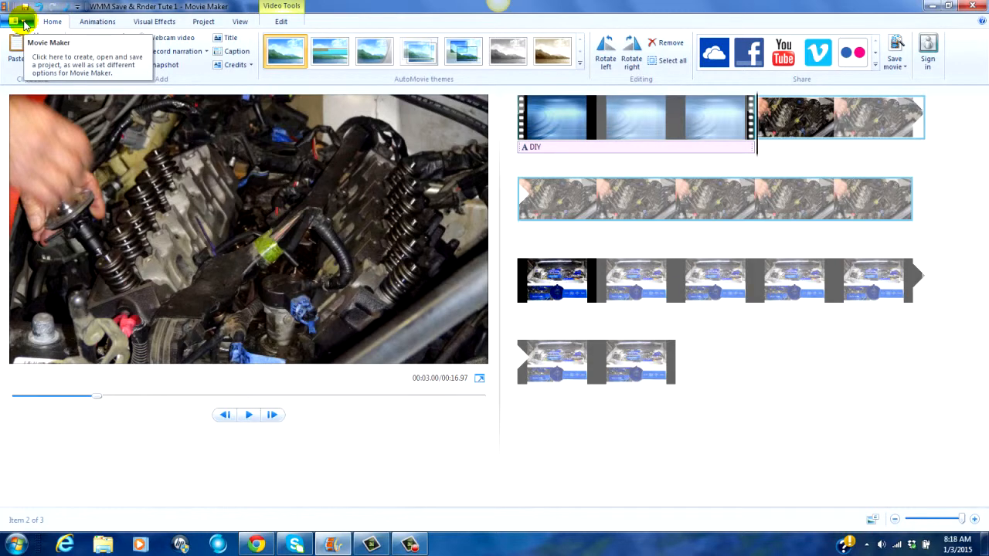
left_click(24, 24)
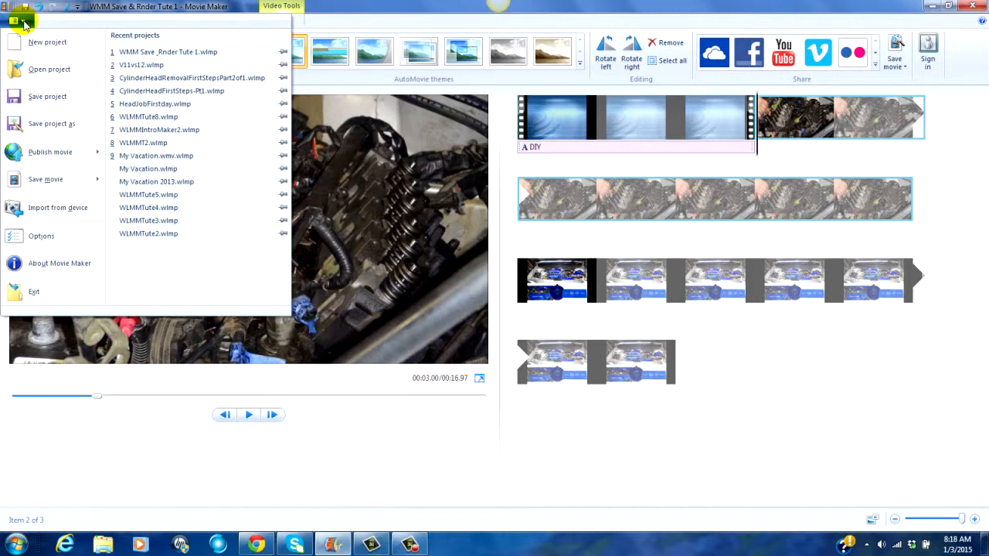
mouse_move(62, 158)
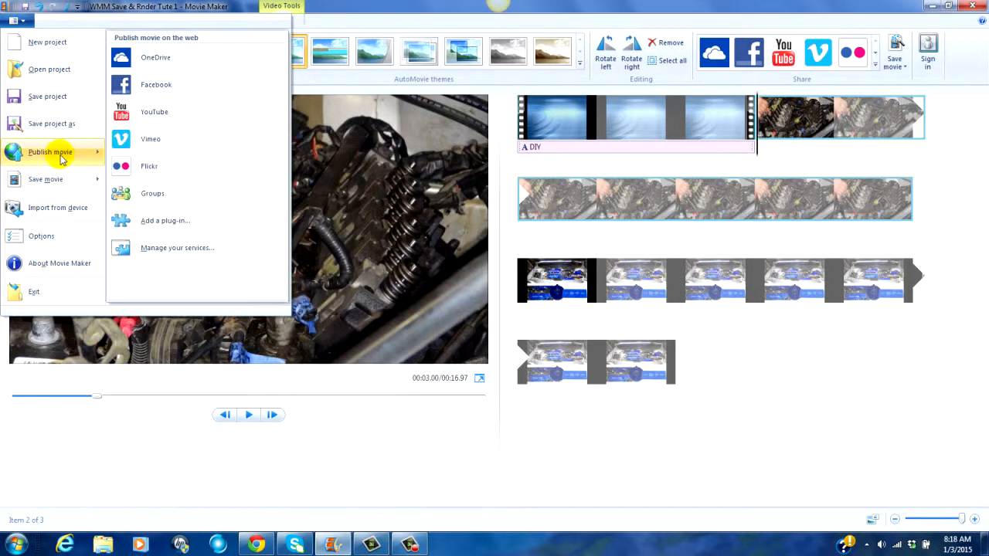
mouse_move(62, 185)
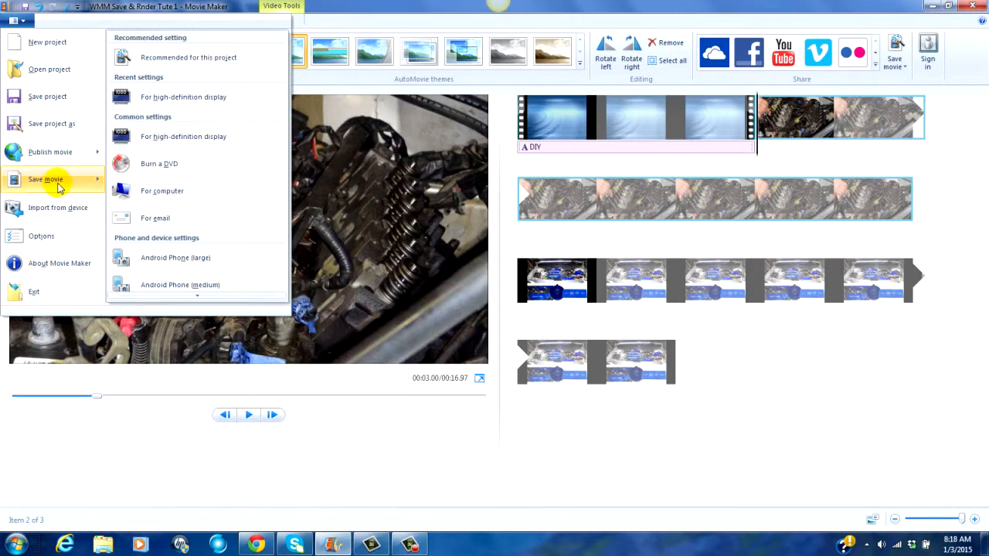
scroll(198, 278, "down", 5)
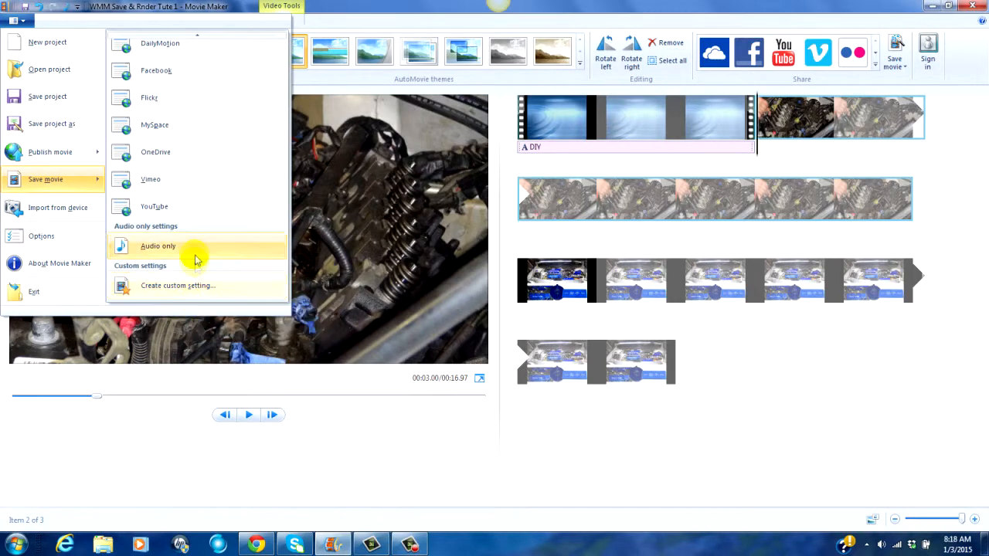
mouse_move(196, 35)
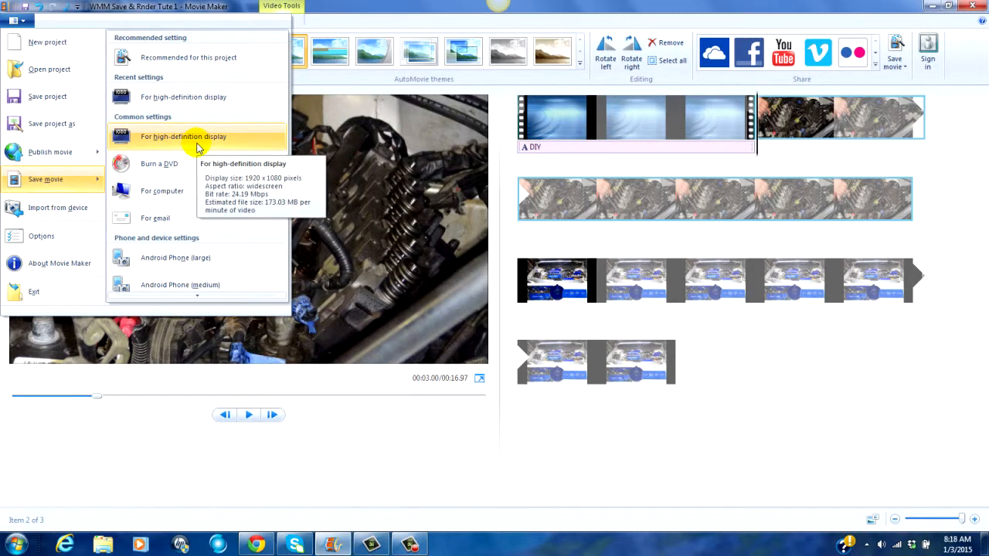
left_click(357, 13)
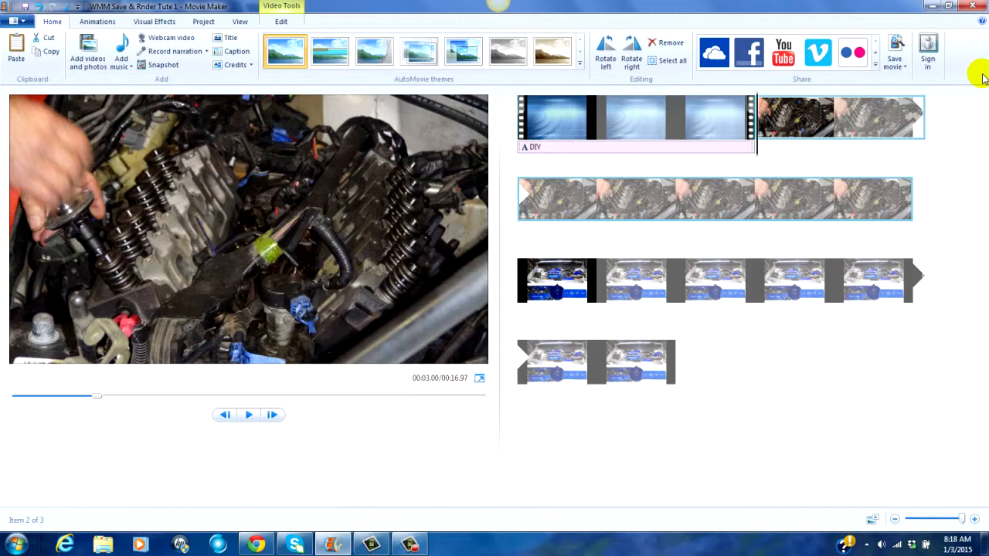
Switch to the YouTube upload page in Chrome and upload WMM Save and Render Tute.mp4 from the Rendered Vids folder.
left_click(932, 7)
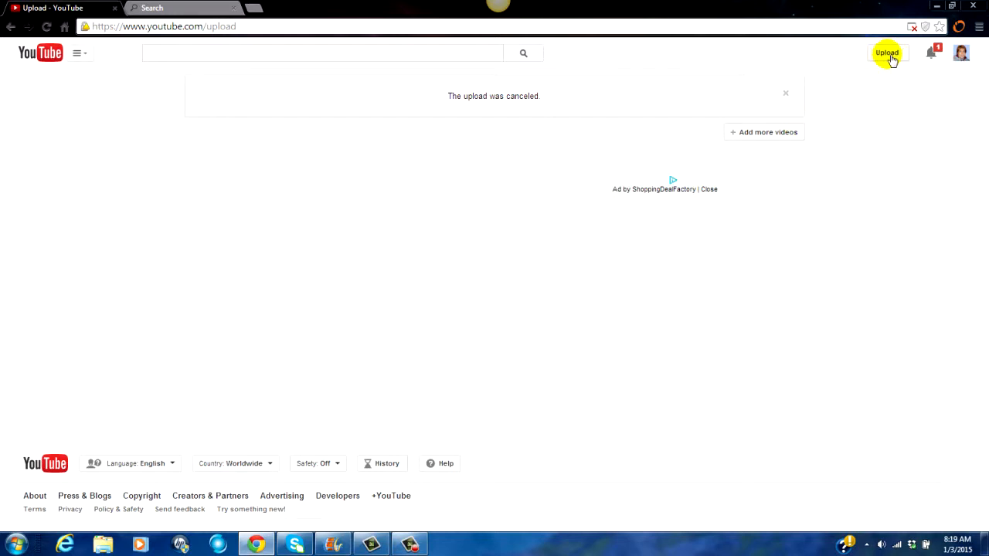
left_click(892, 60)
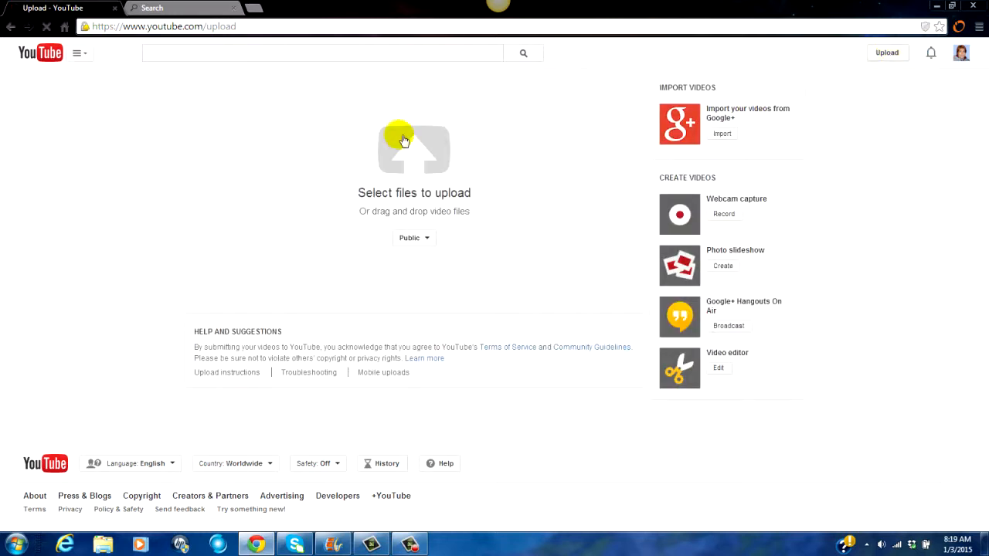
left_click(414, 160)
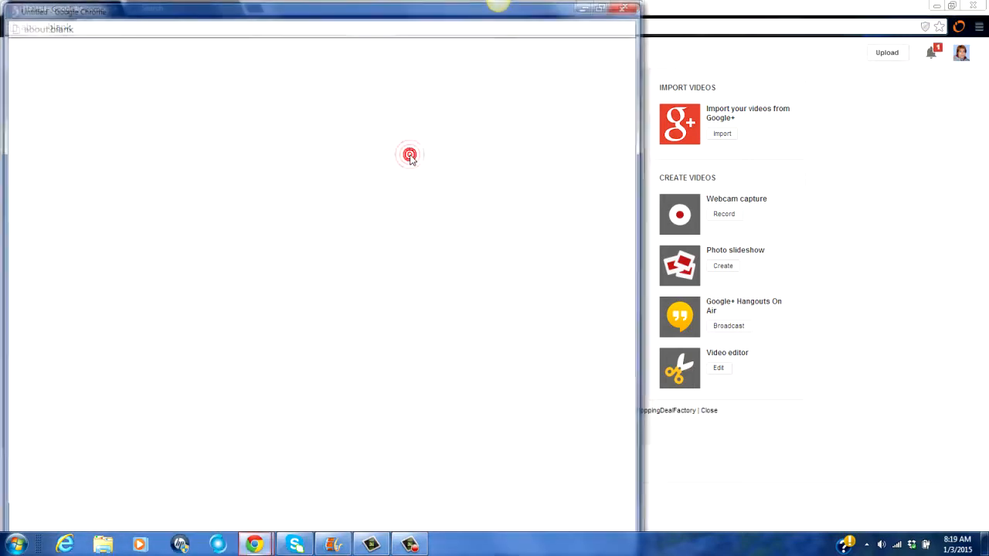
left_click(626, 8)
left_click(419, 160)
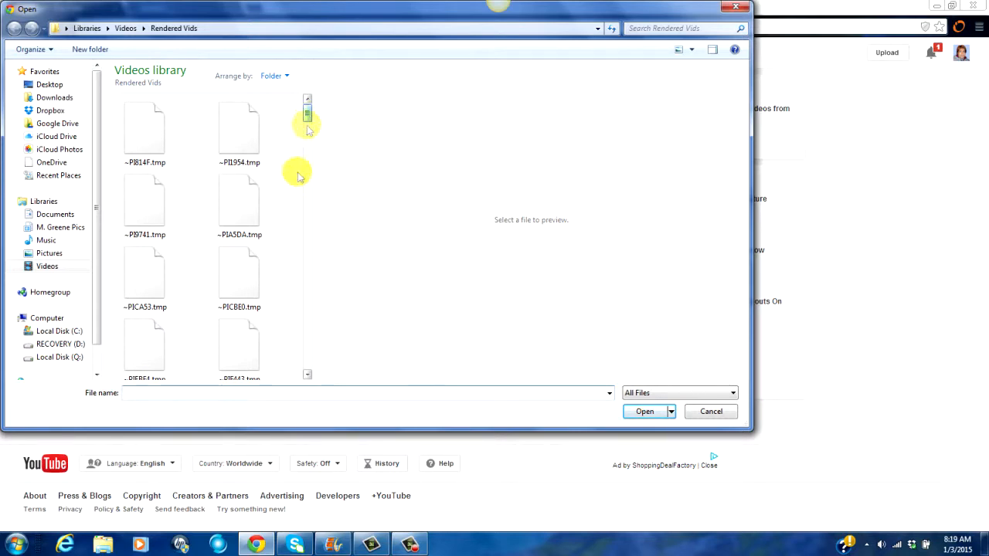
left_click_drag(307, 112, 311, 364)
left_click(244, 221)
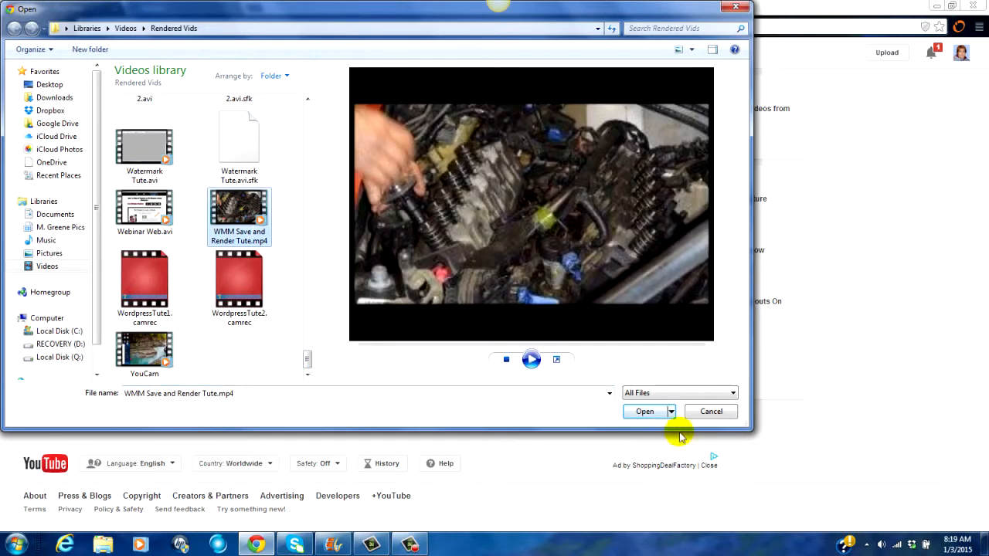
left_click(645, 412)
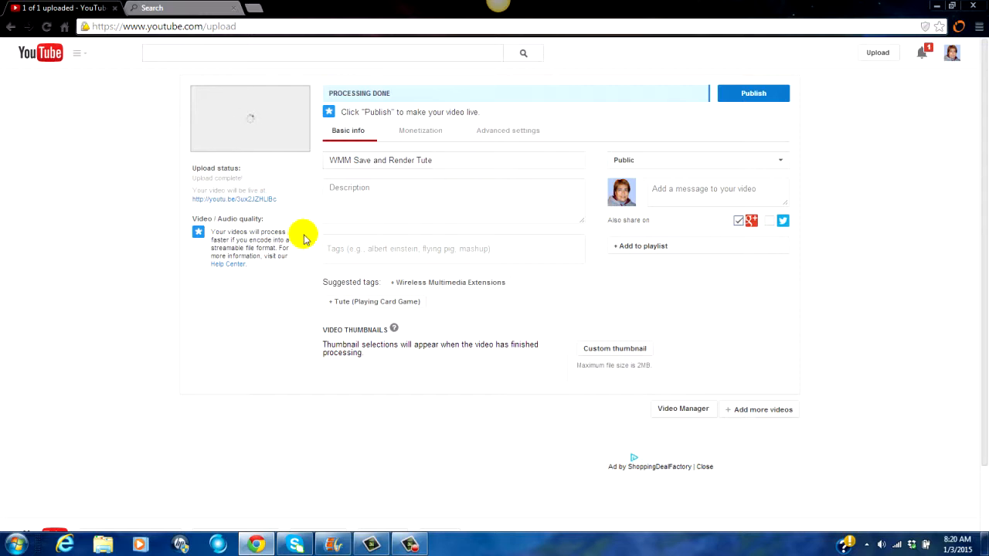
left_click(337, 197)
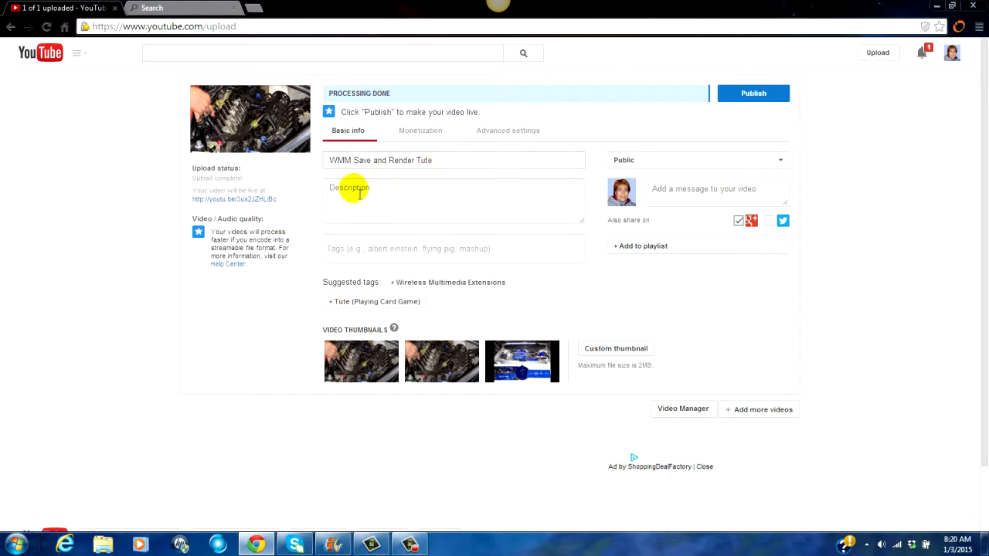
left_click(337, 196)
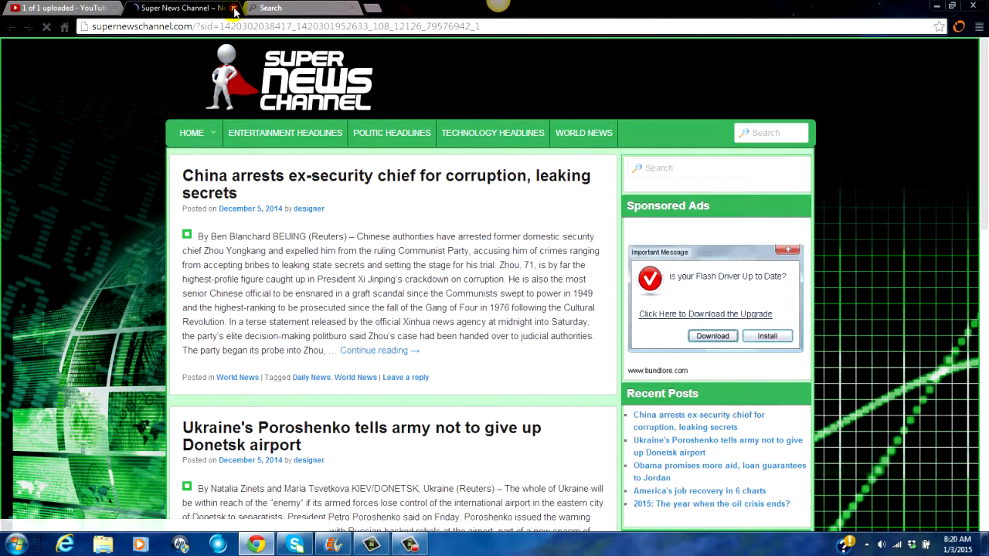
left_click(234, 8)
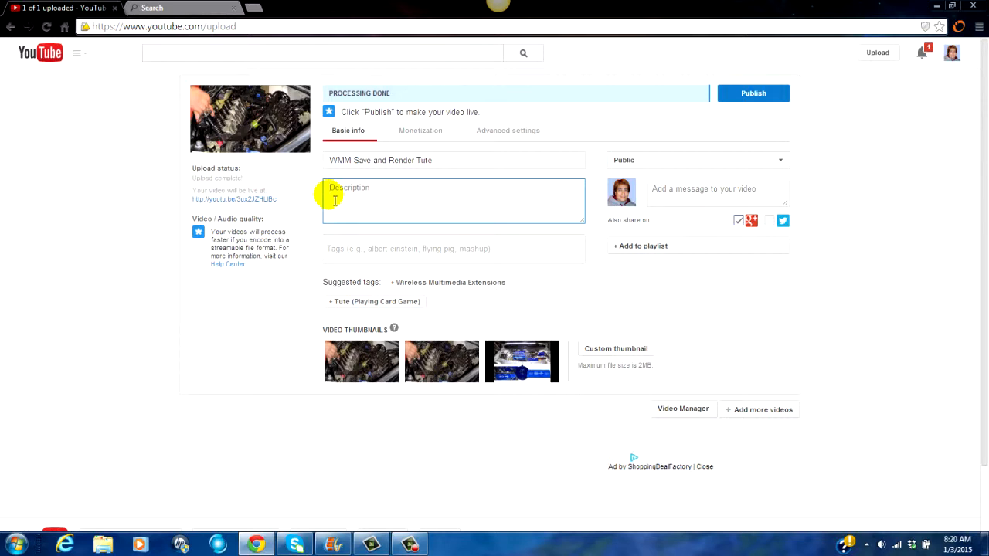
type("http")
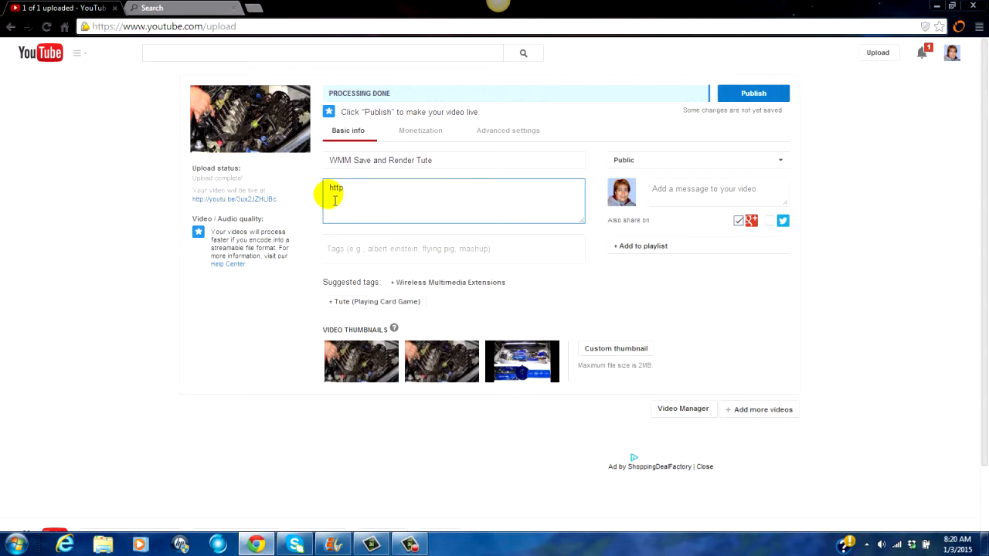
type("://tographic4u.com")
key("Return")
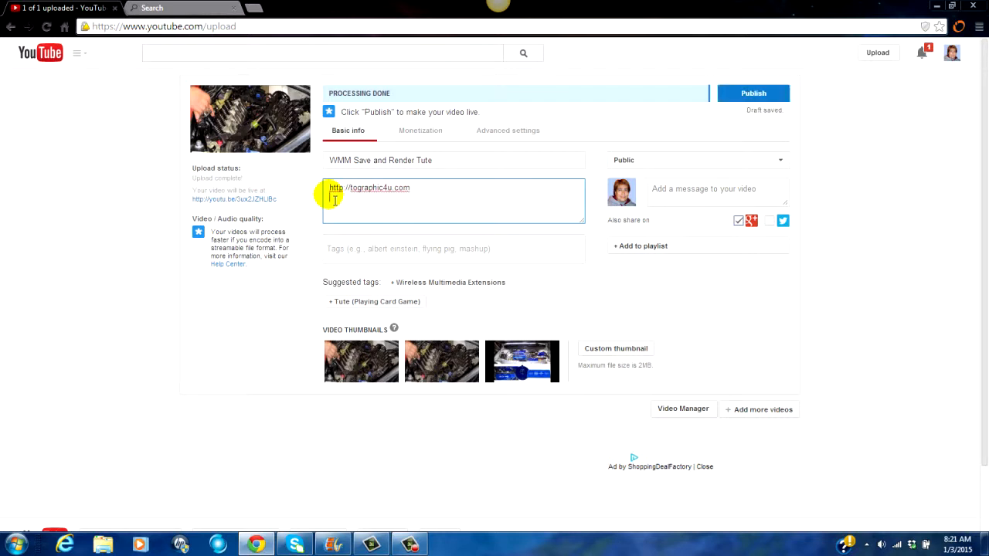
key("Return")
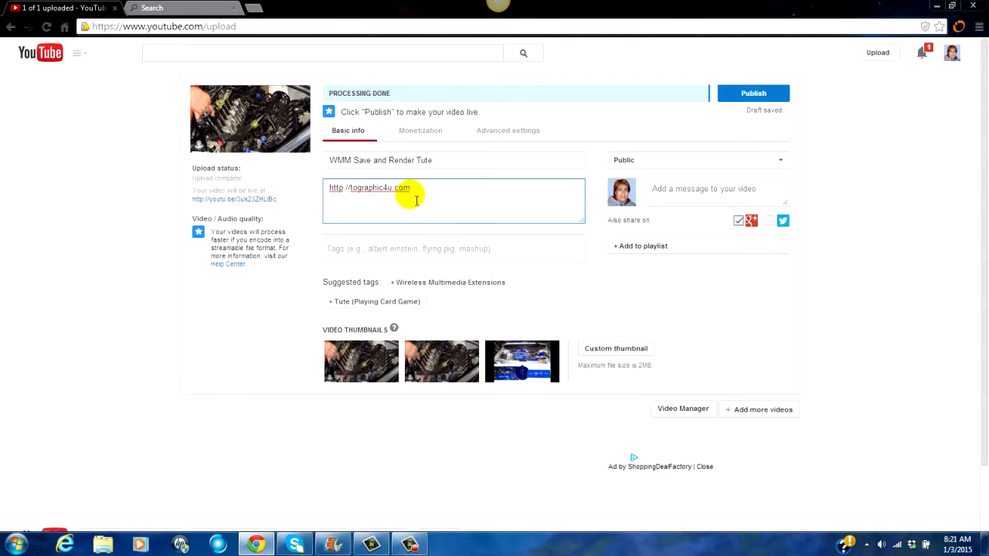
key("Return")
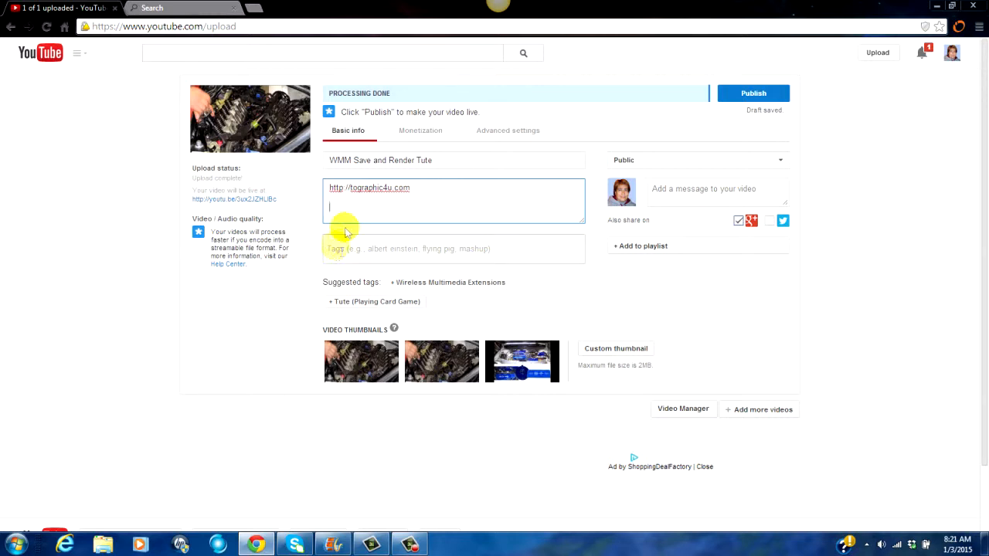
left_click(336, 205)
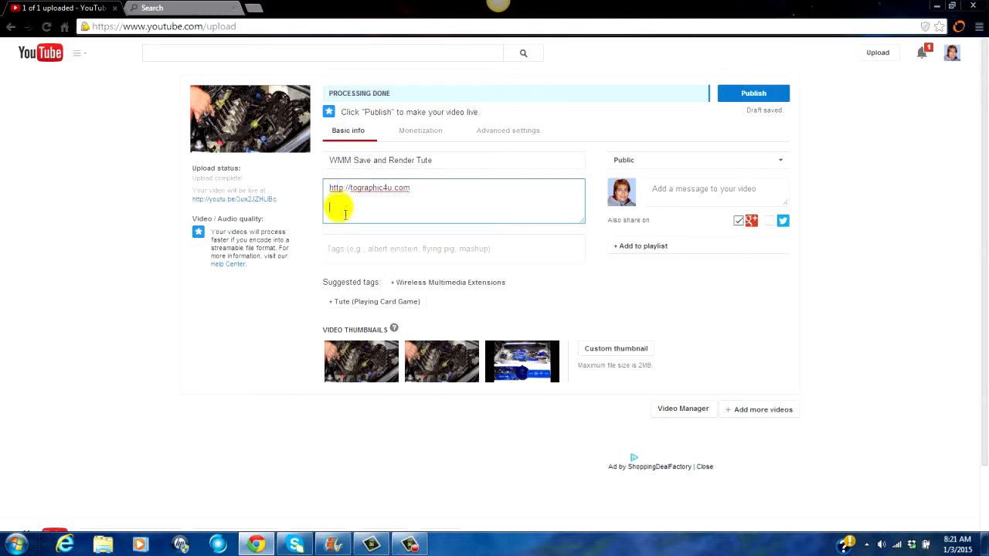
Look at the tags field and Monetization settings of the upload, close the advert tab, and return to the basic info.
left_click(335, 253)
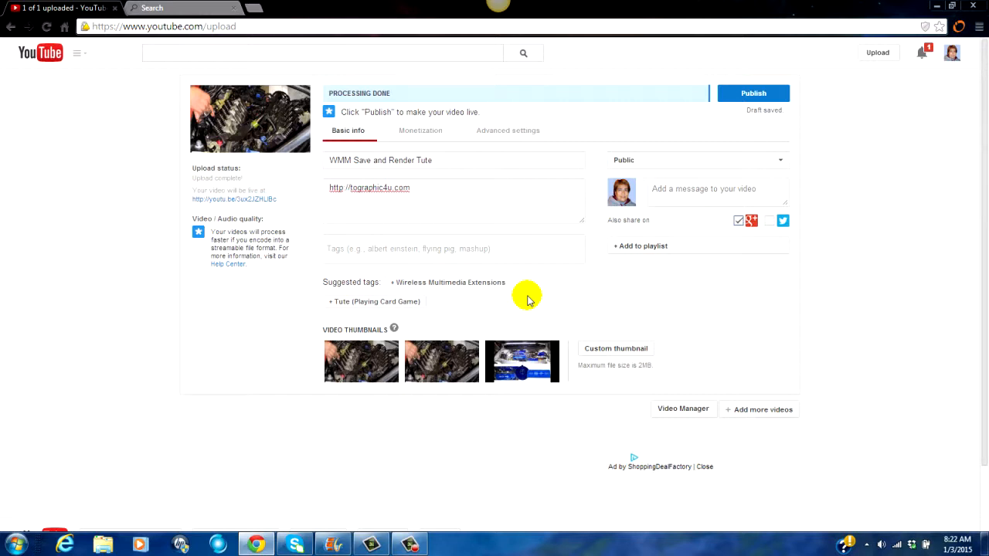
left_click(419, 131)
left_click(232, 7)
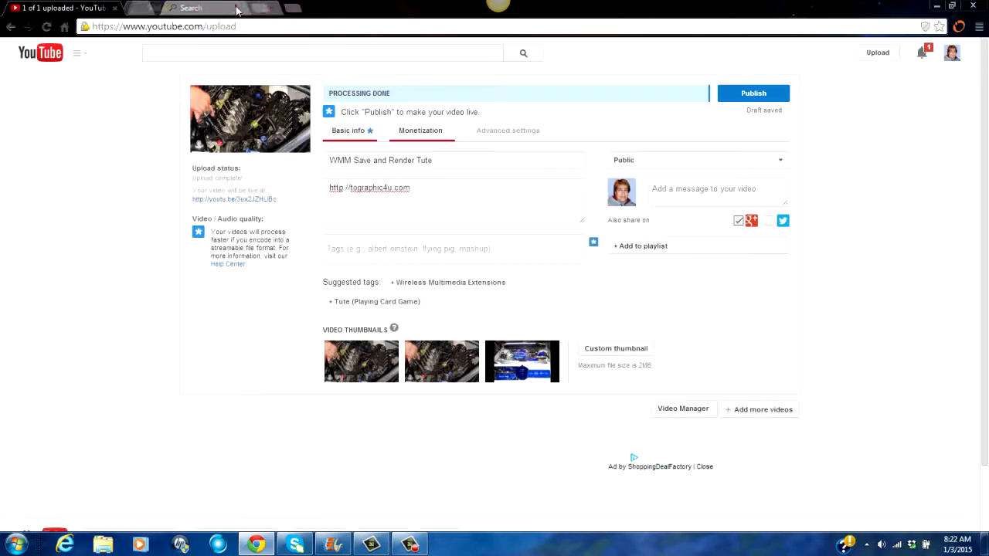
left_click(353, 130)
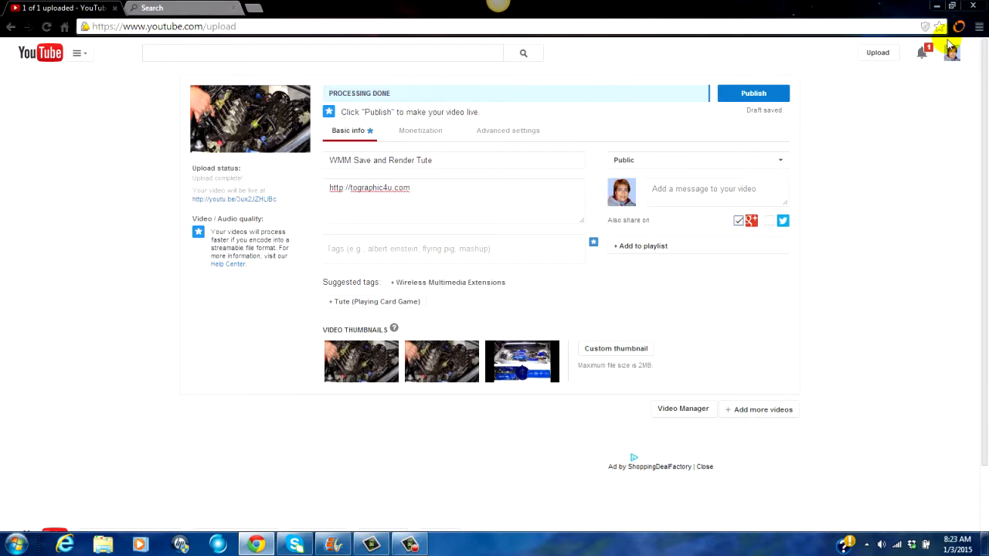
Leave the upload page without publishing the video and switch back to Movie Maker.
left_click(9, 27)
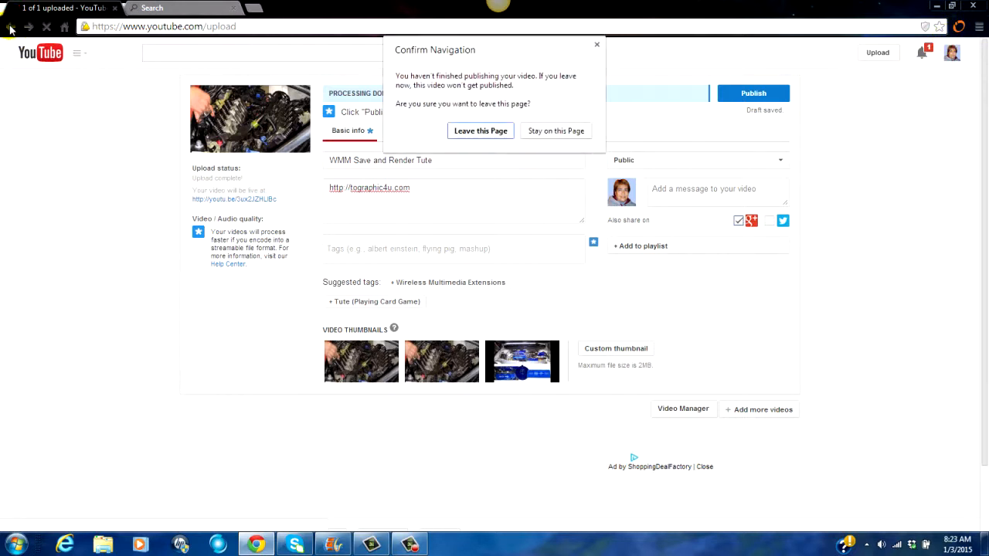
left_click(479, 130)
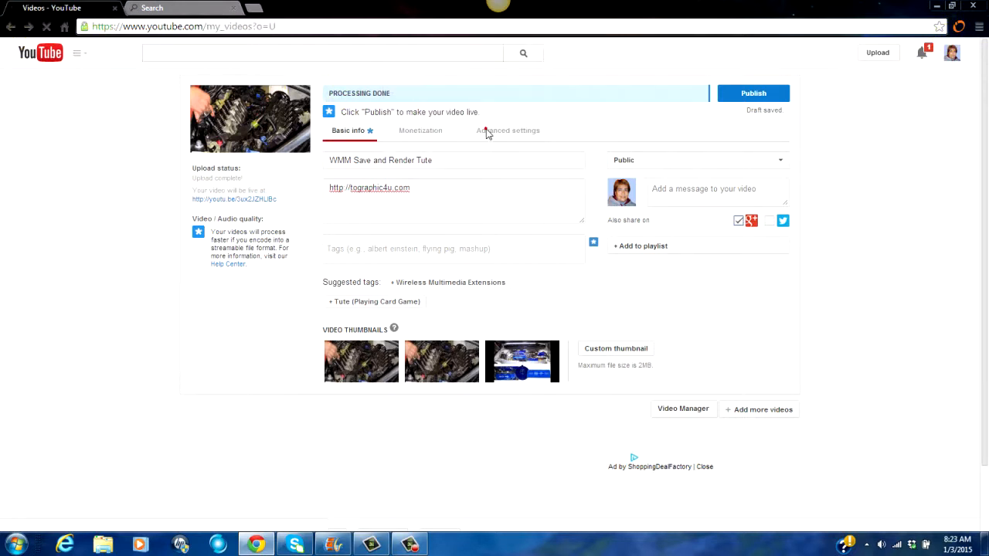
left_click(333, 544)
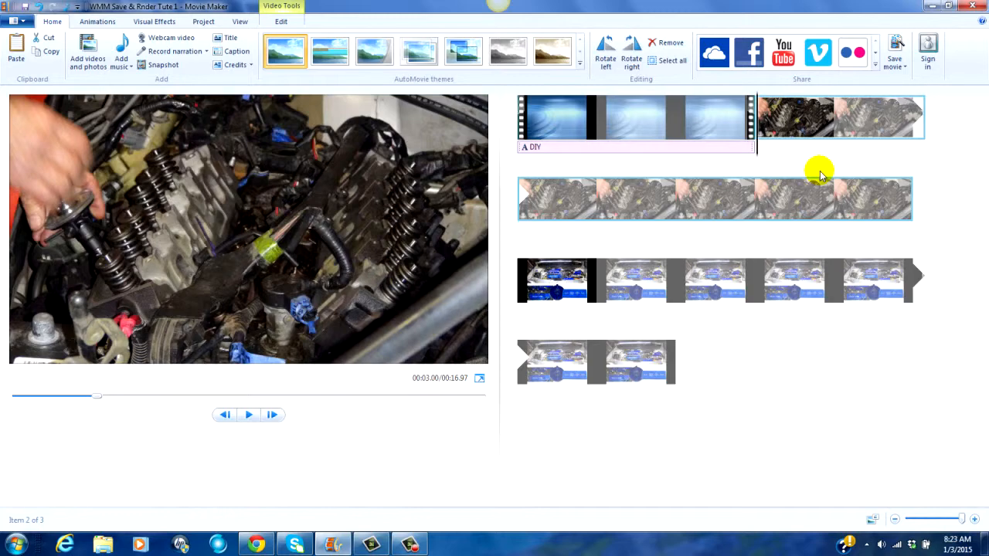
Minimize the Chrome window and bring the Movie Maker project back to the front.
left_click(932, 5)
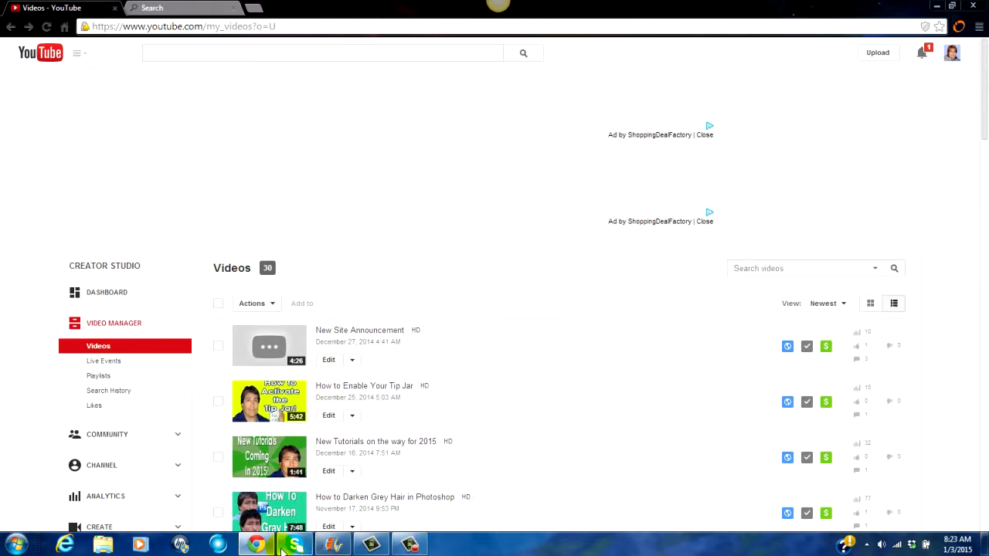
left_click(256, 545)
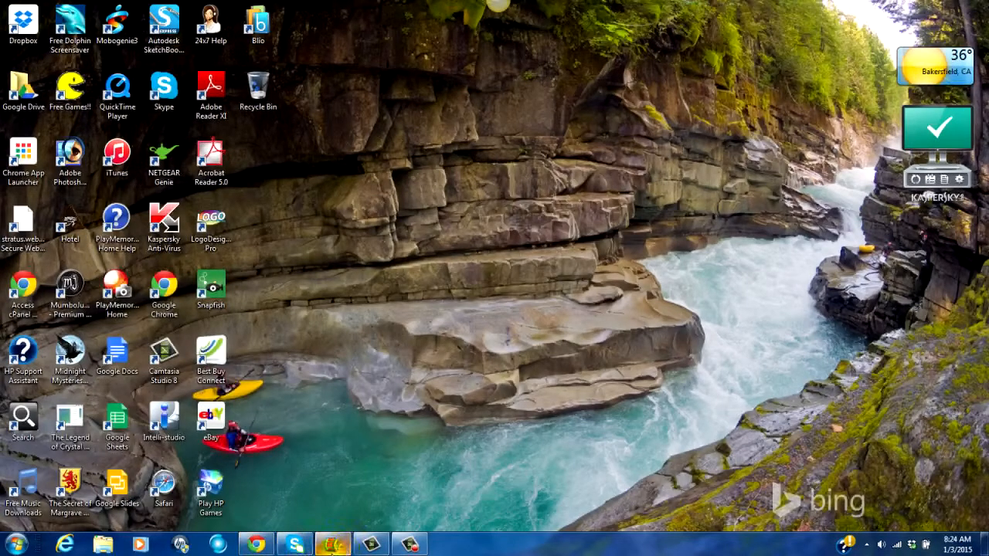
left_click(333, 545)
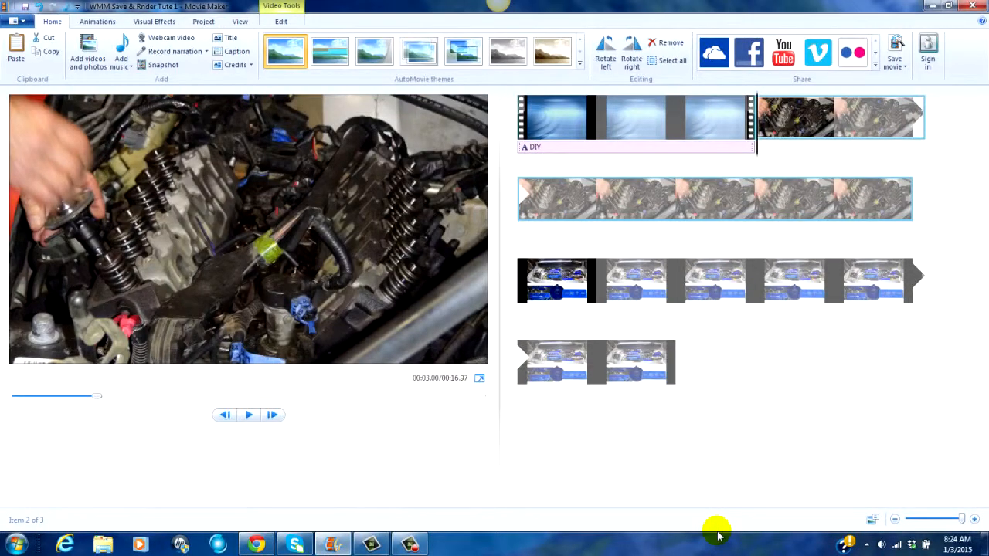